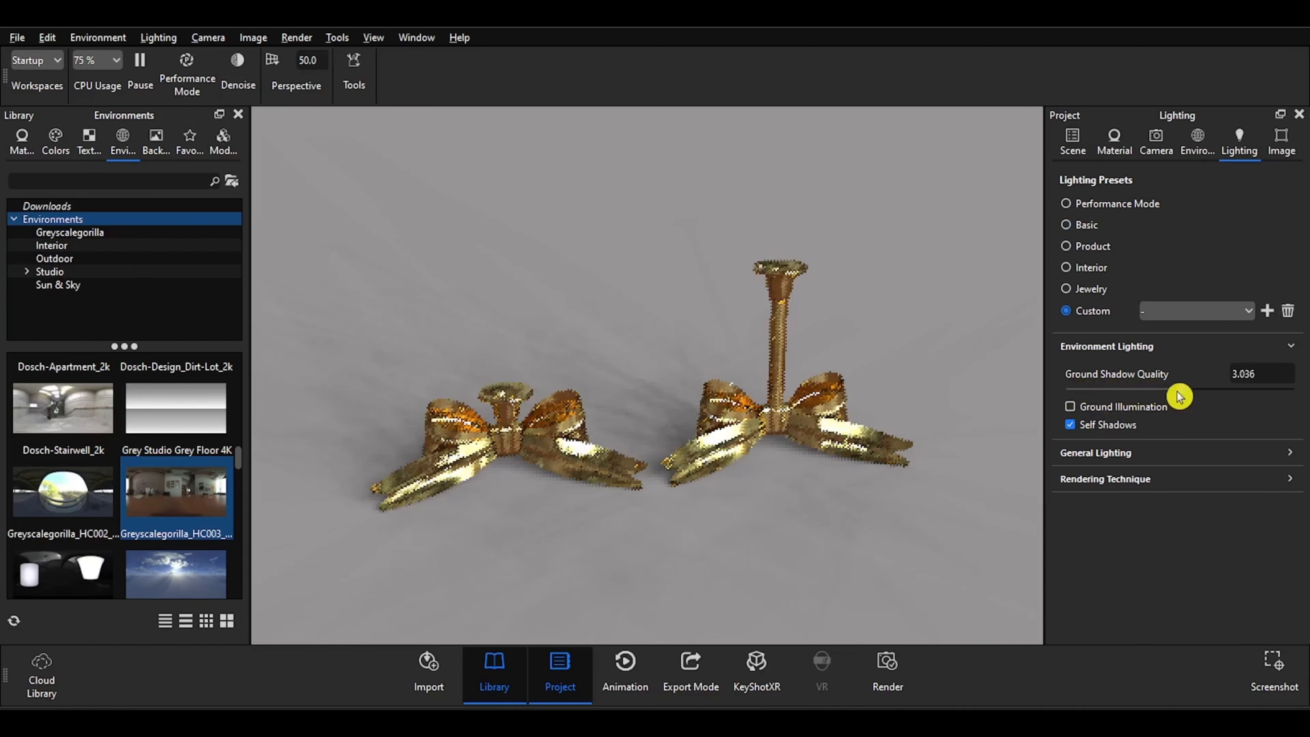
Add a ground plane to the scene beneath the two gold bow pieces.
click(50, 38)
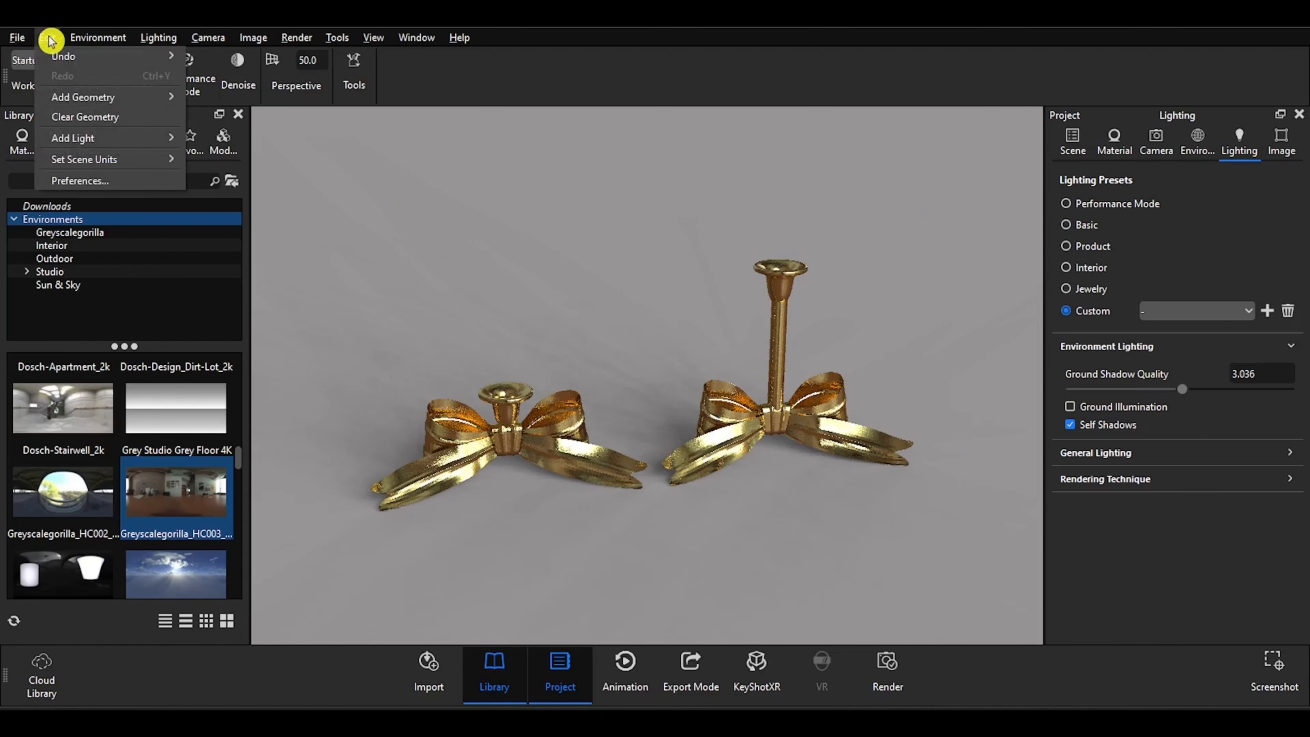
mouse_move(83, 97)
click(227, 178)
scroll(624, 462, down, 15)
scroll(640, 398, up, 5)
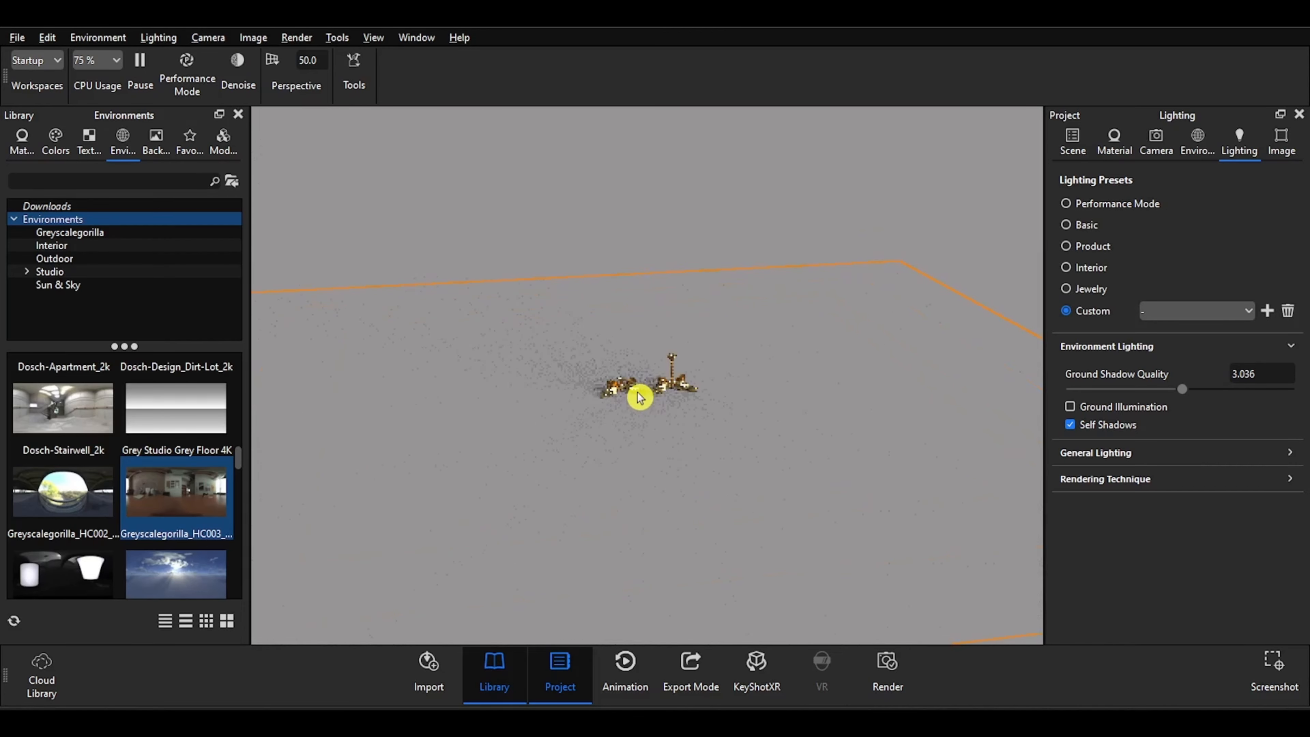
scroll(639, 398, up, 8)
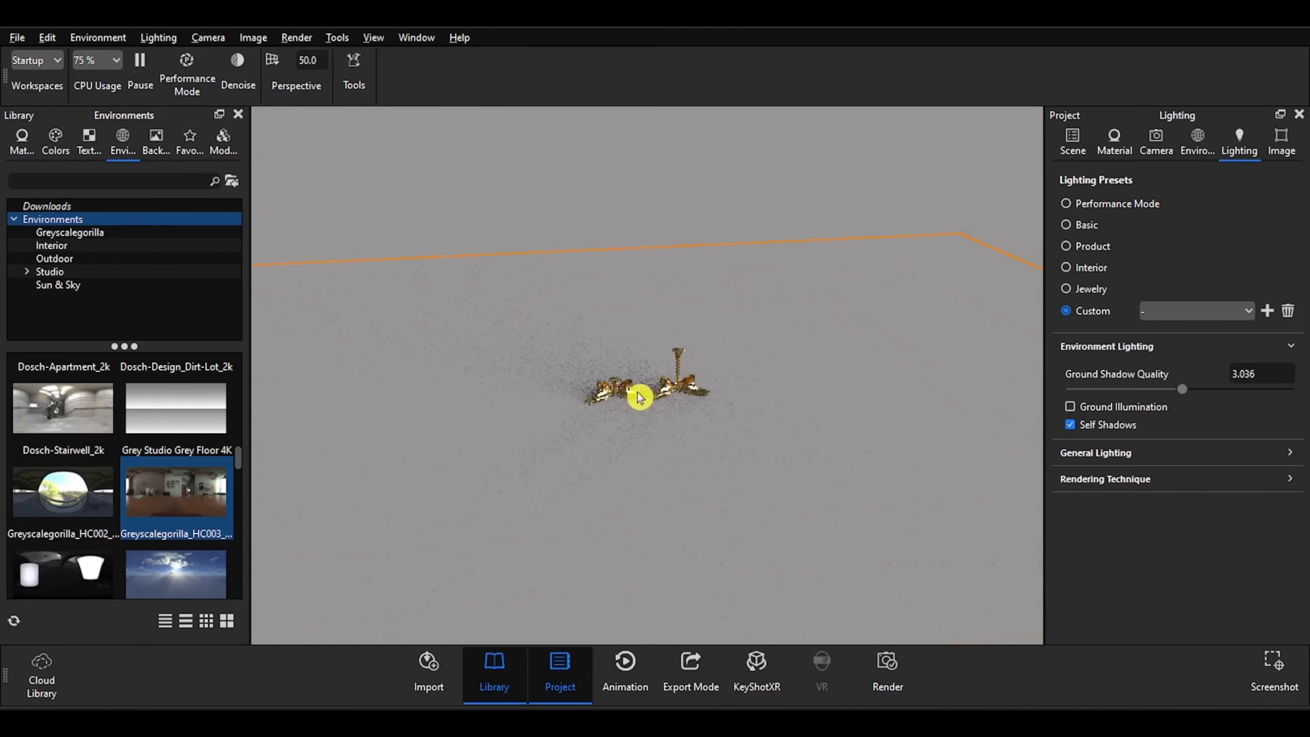
Change the ground plane's material type to Glass (Solid).
double_click(643, 358)
click(1233, 232)
click(1211, 298)
scroll(634, 407, up, 10)
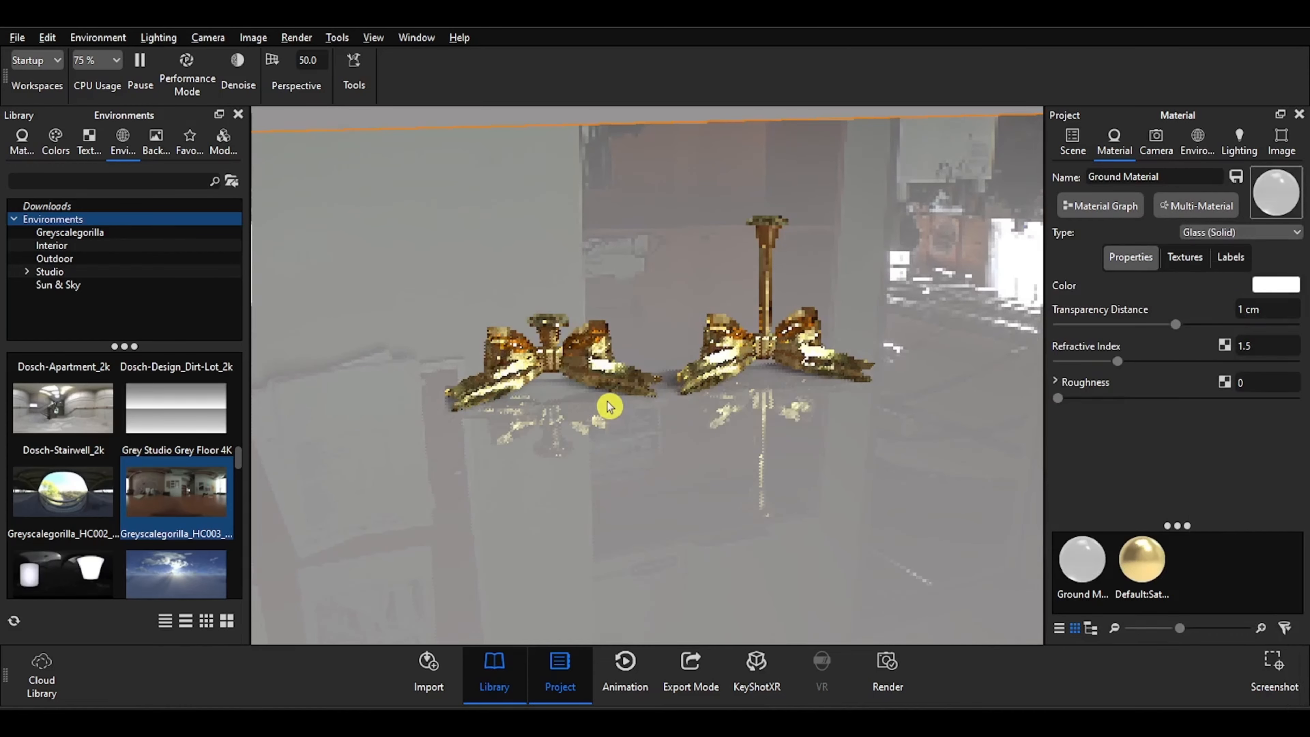
scroll(654, 383, up, 5)
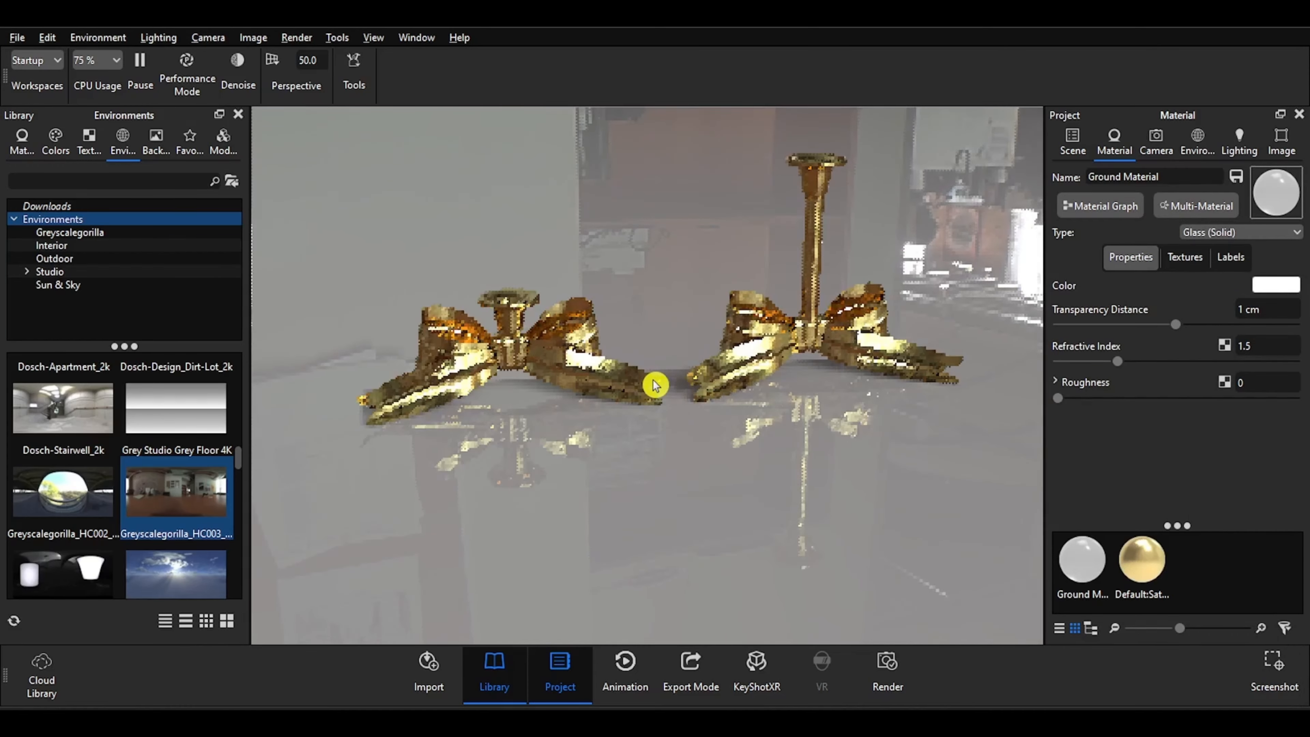
scroll(654, 383, up, 5)
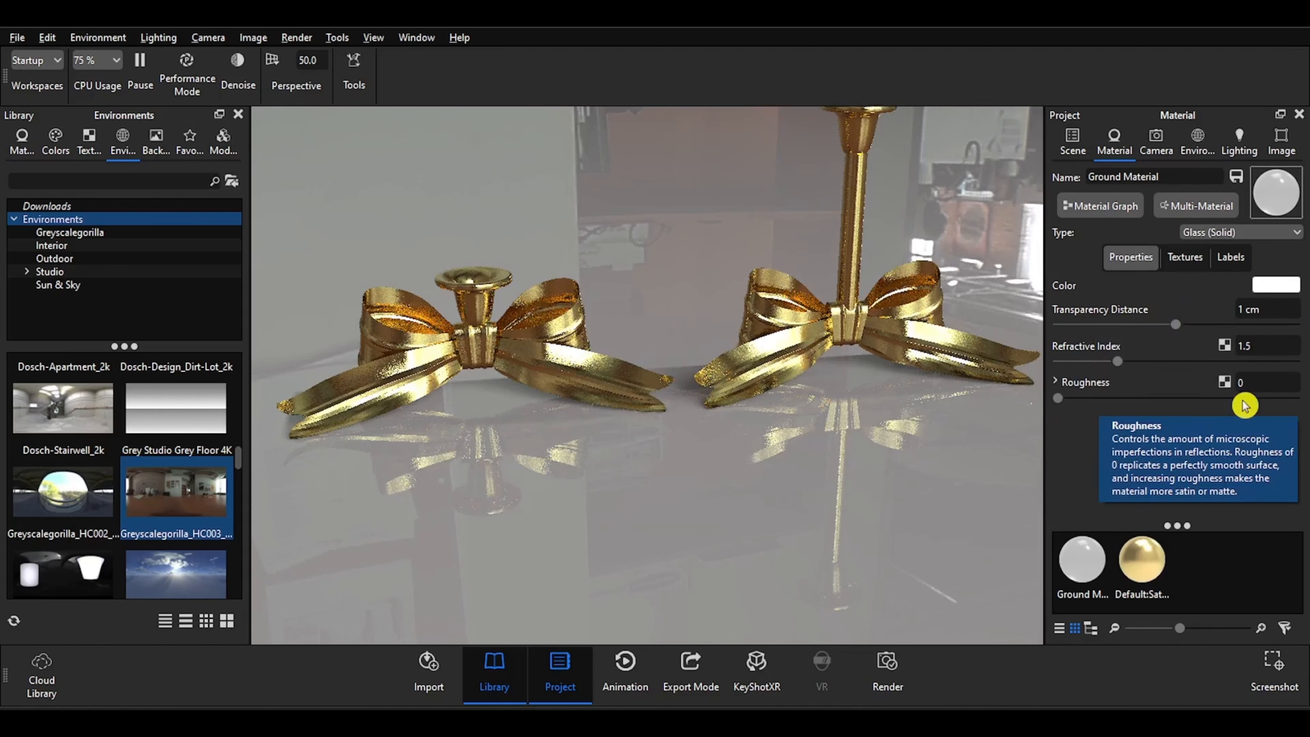
Try a roughness of 0.1 on the ground's glass material, then reduce it to 0.03.
double_click(1257, 386)
text(0.1)
key(Return)
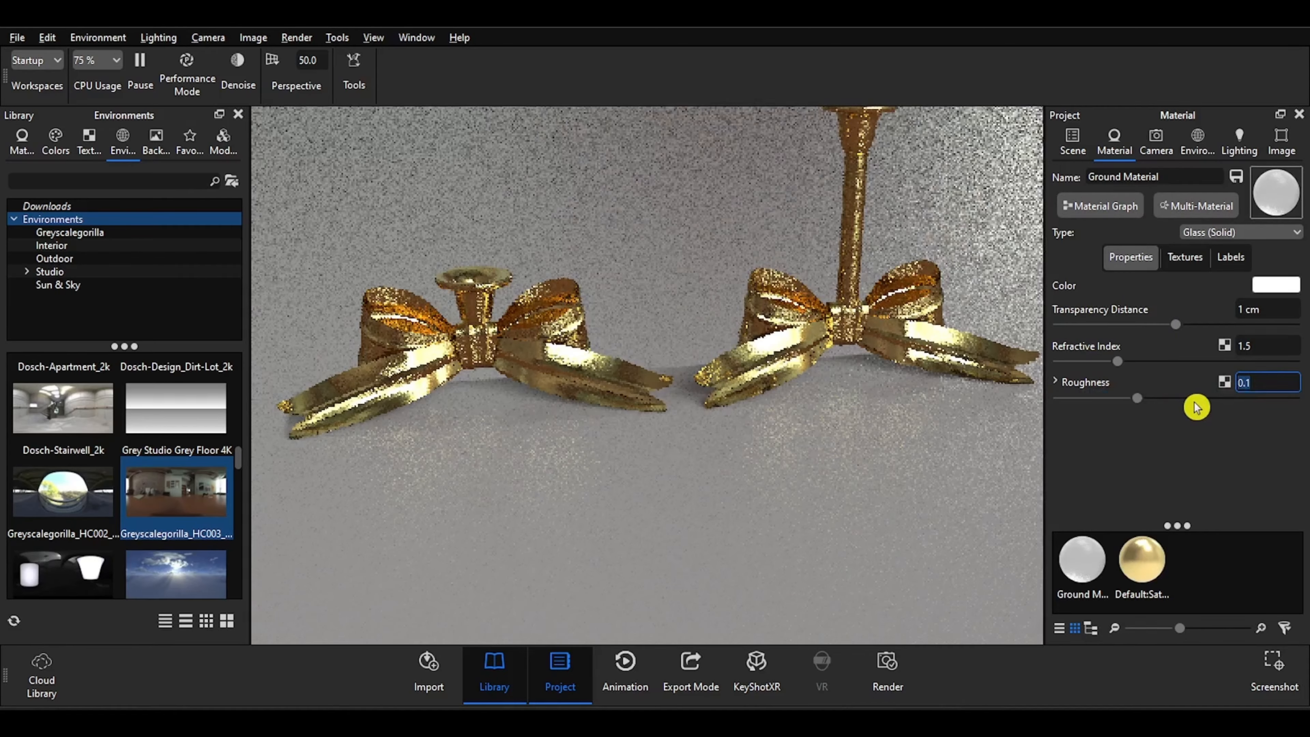
text(0.0)
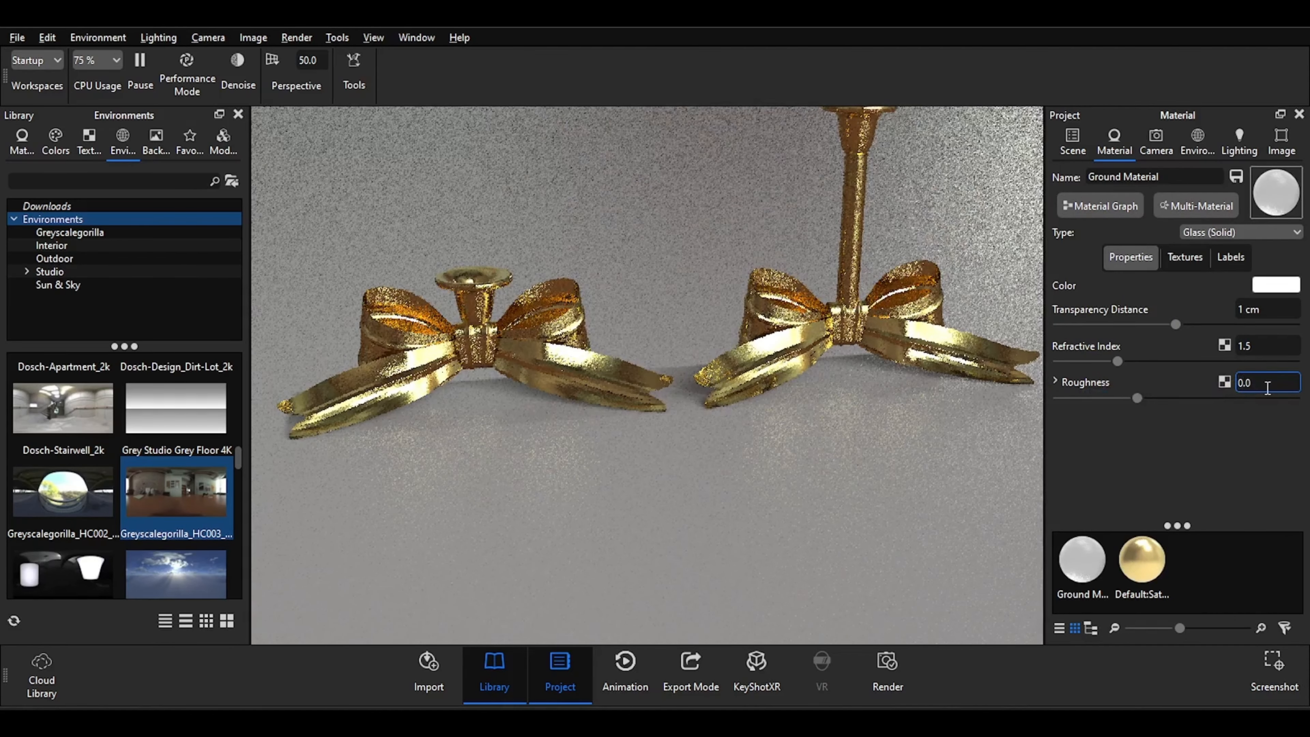
text(3)
key(Return)
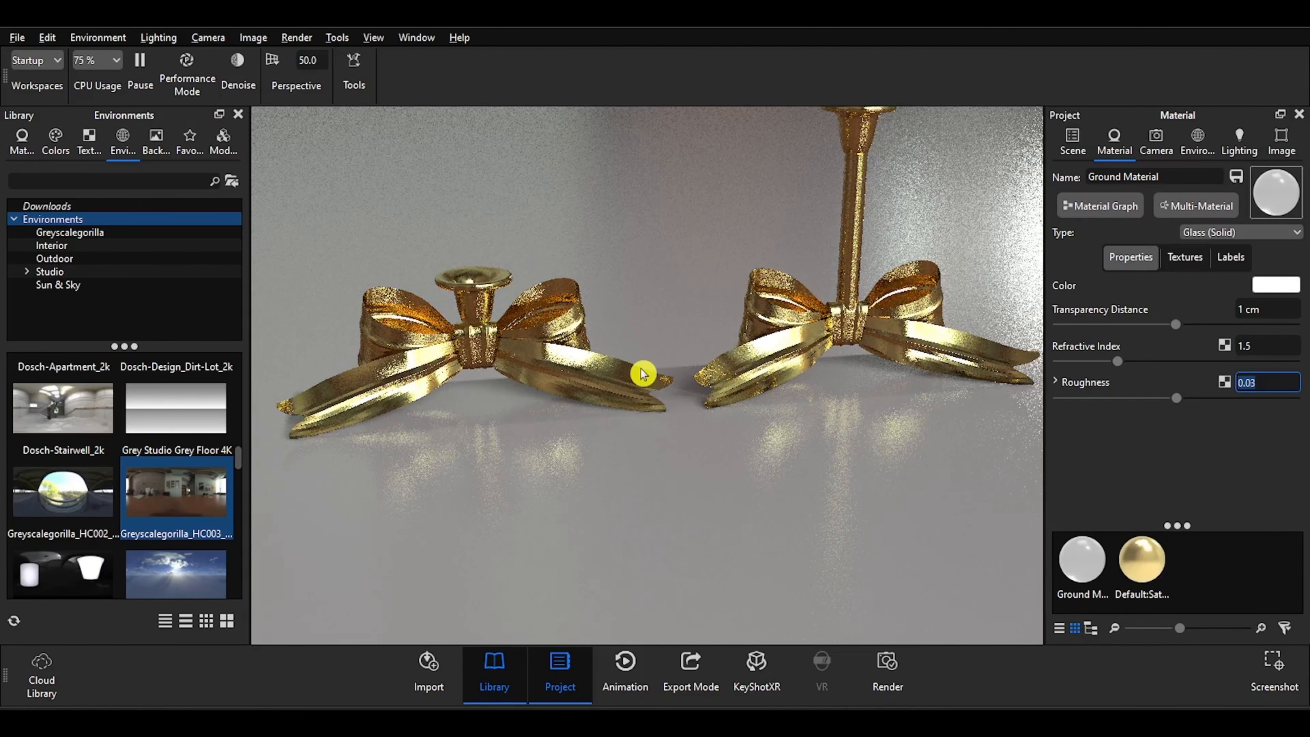
Set the Ground Shadow Quality to 1.556 in the environment lighting settings.
drag(644, 368, 664, 353)
scroll(664, 352, down, 1)
click(1240, 142)
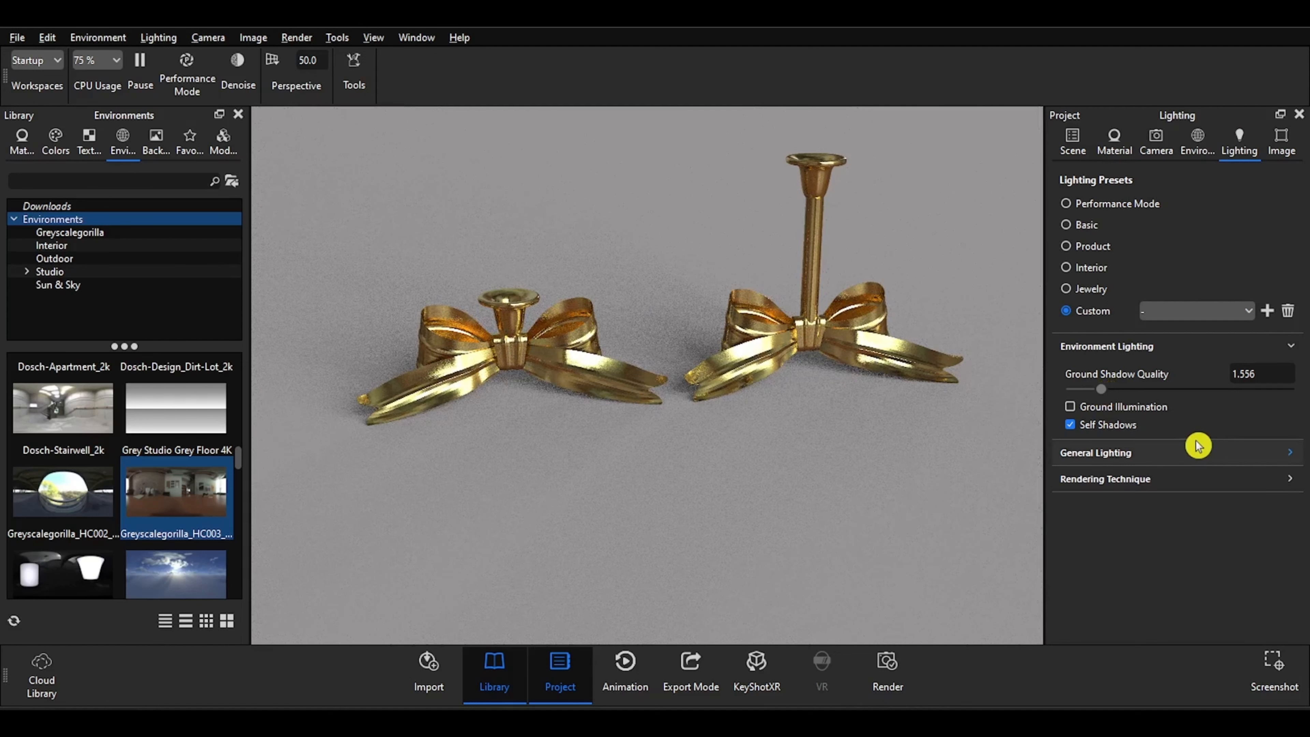
Switch Self Shadows off and back on to compare the effect, and enable Ground Illumination.
click(1076, 428)
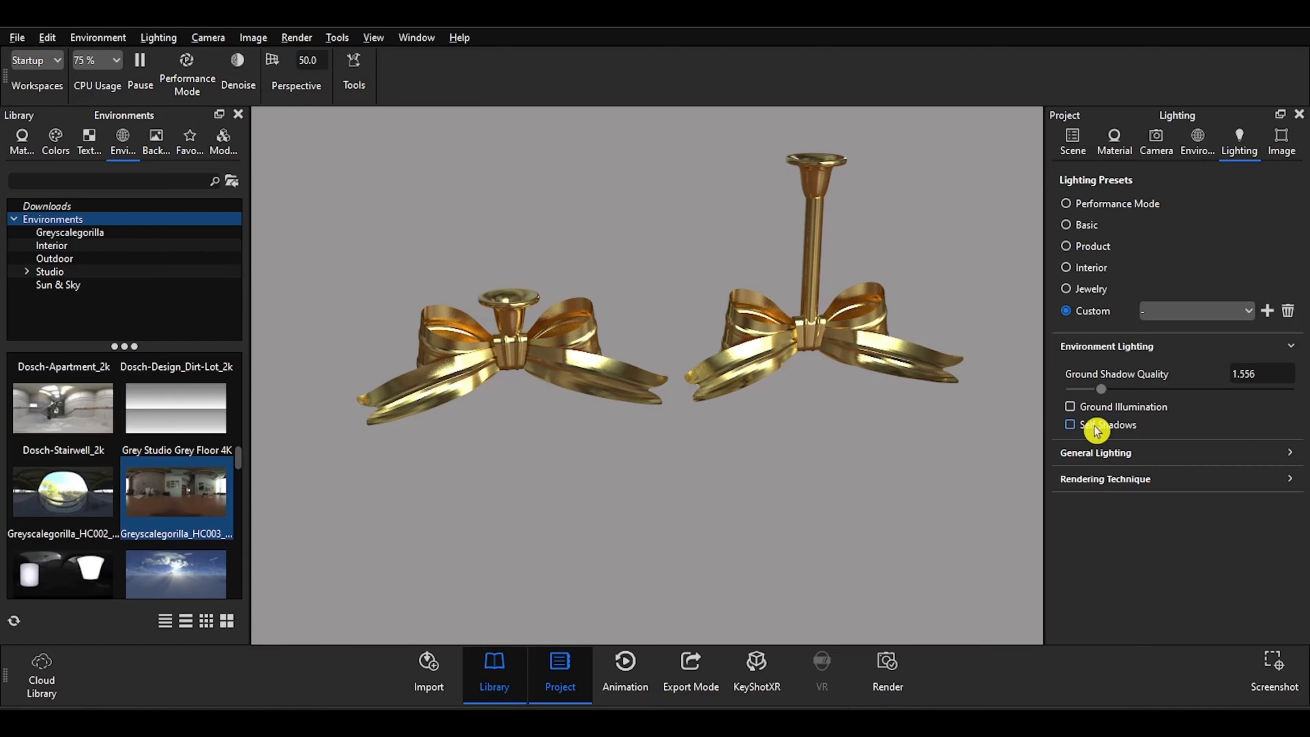
click(1075, 432)
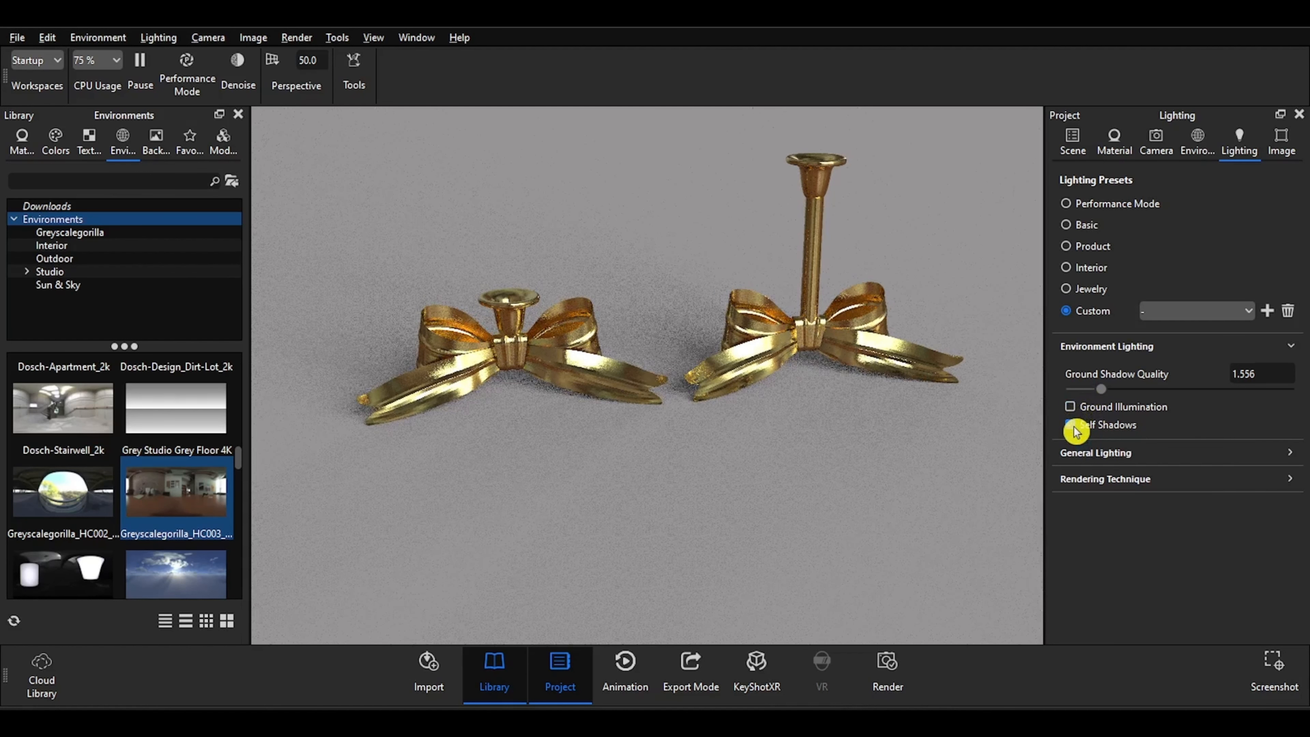
click(1085, 412)
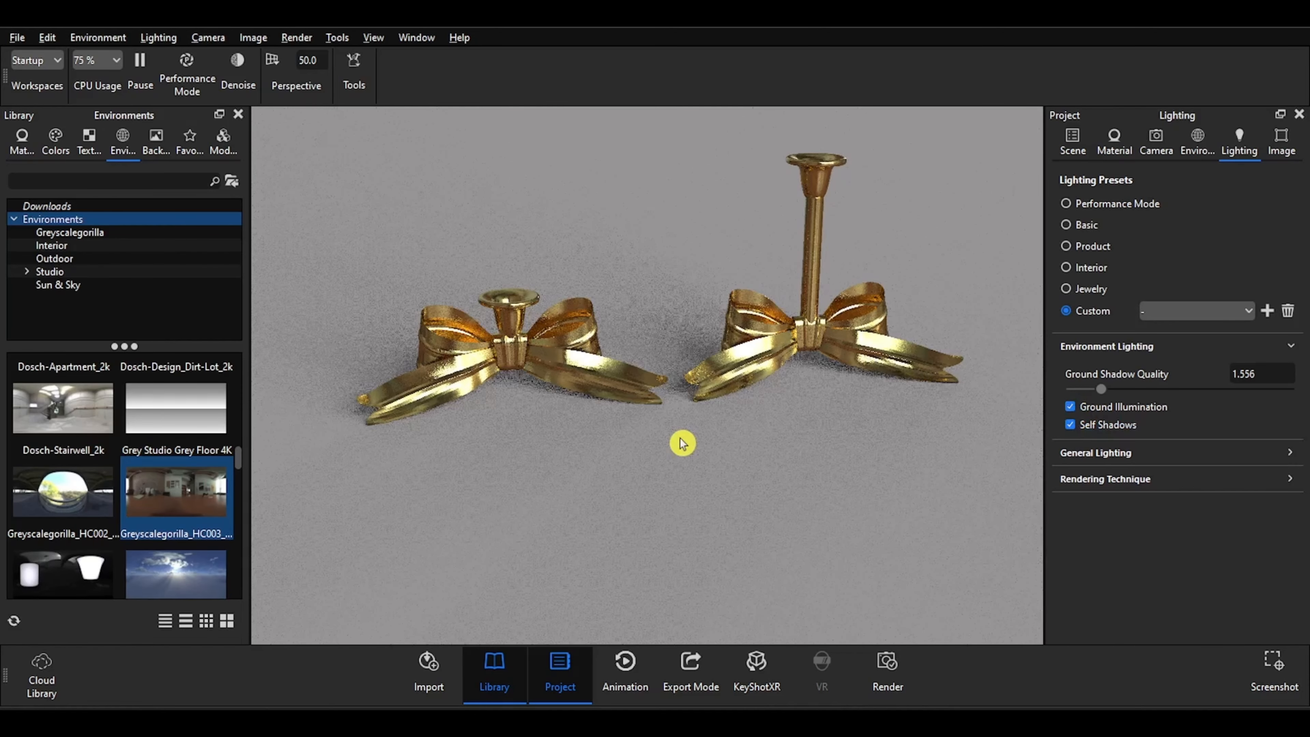
middle_drag(701, 442, 710, 463)
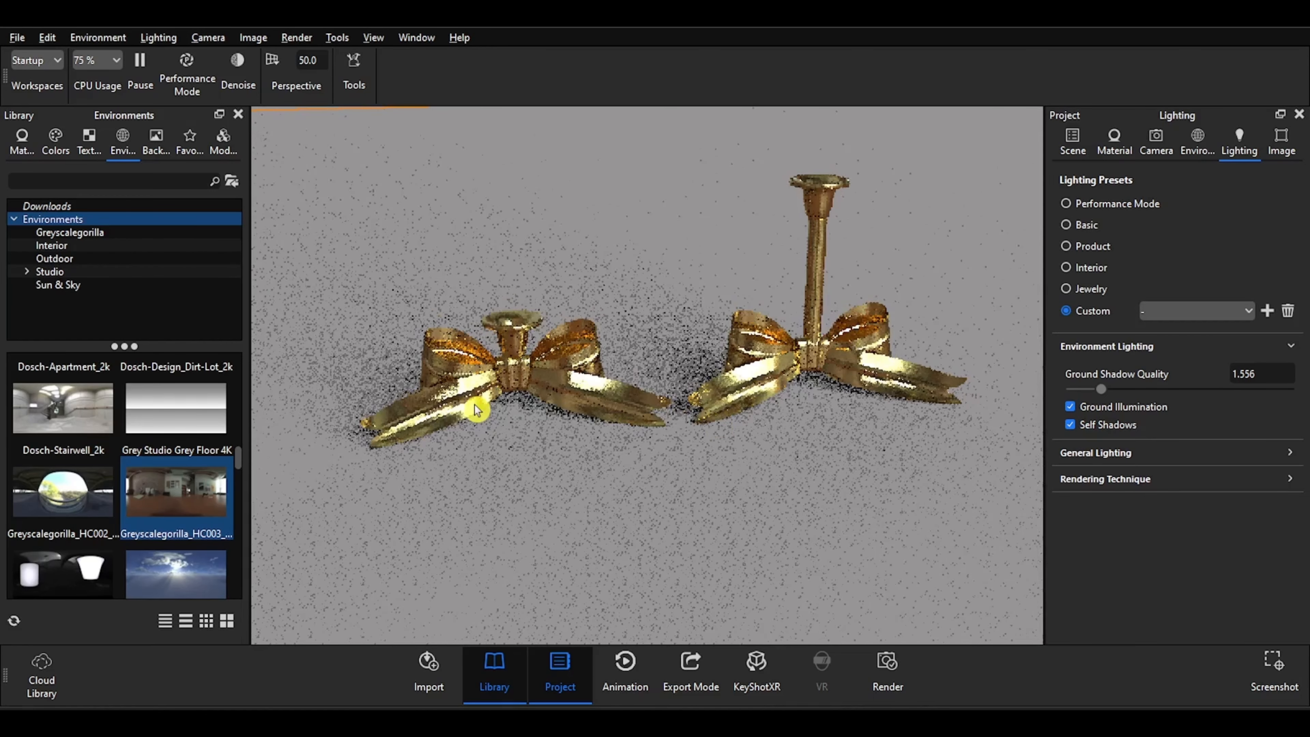
middle_drag(635, 369, 641, 399)
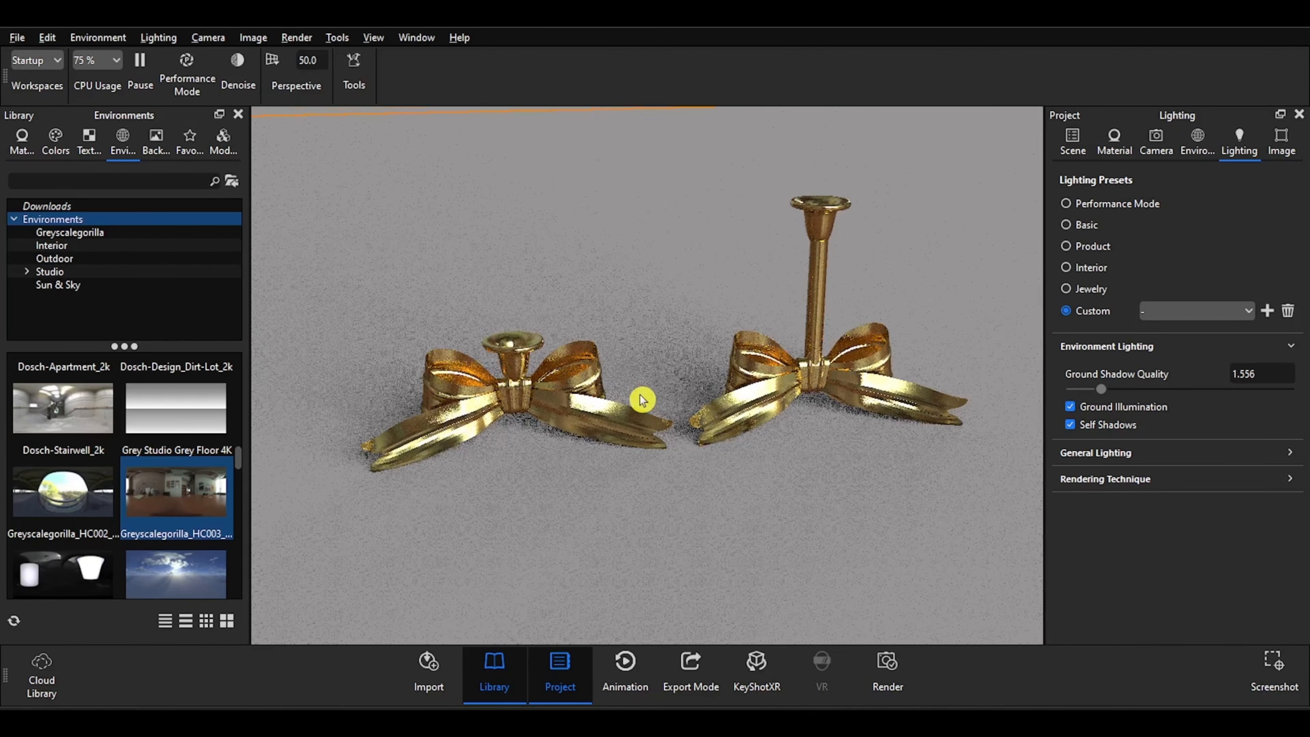
middle_drag(640, 396, 628, 394)
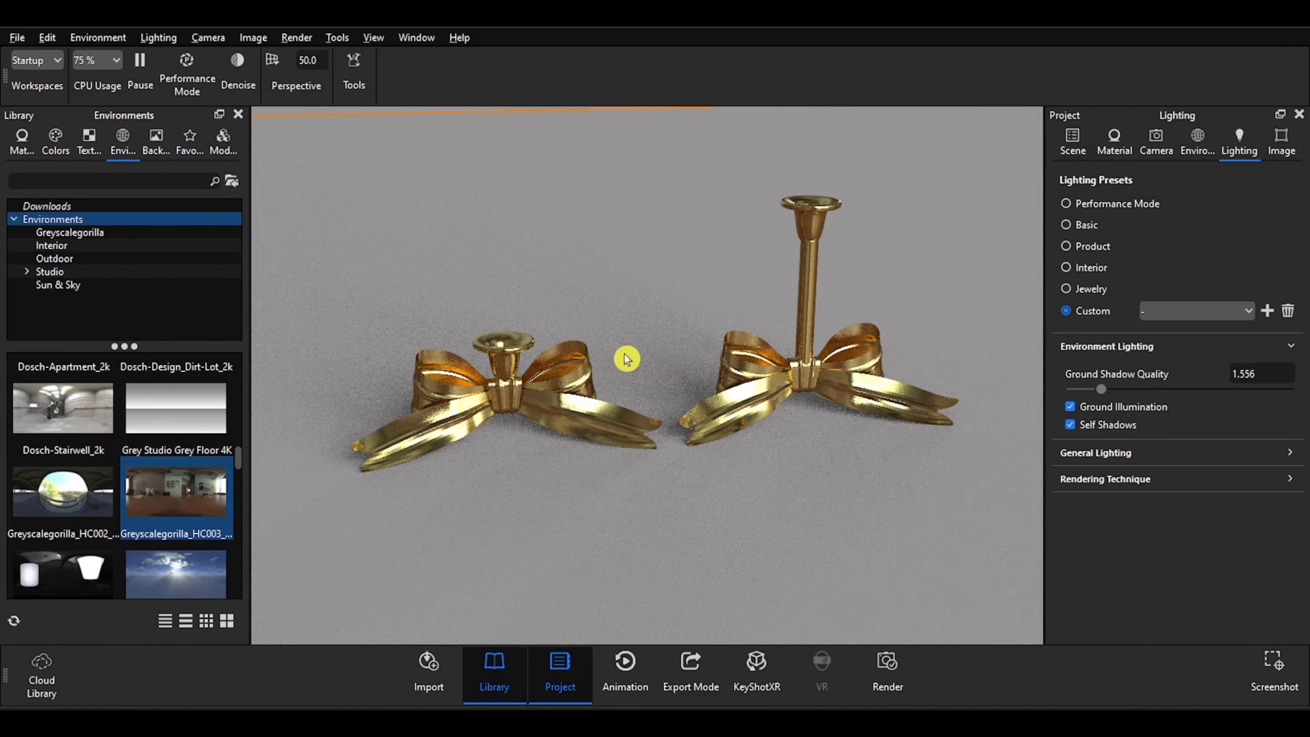
drag(626, 358, 721, 380)
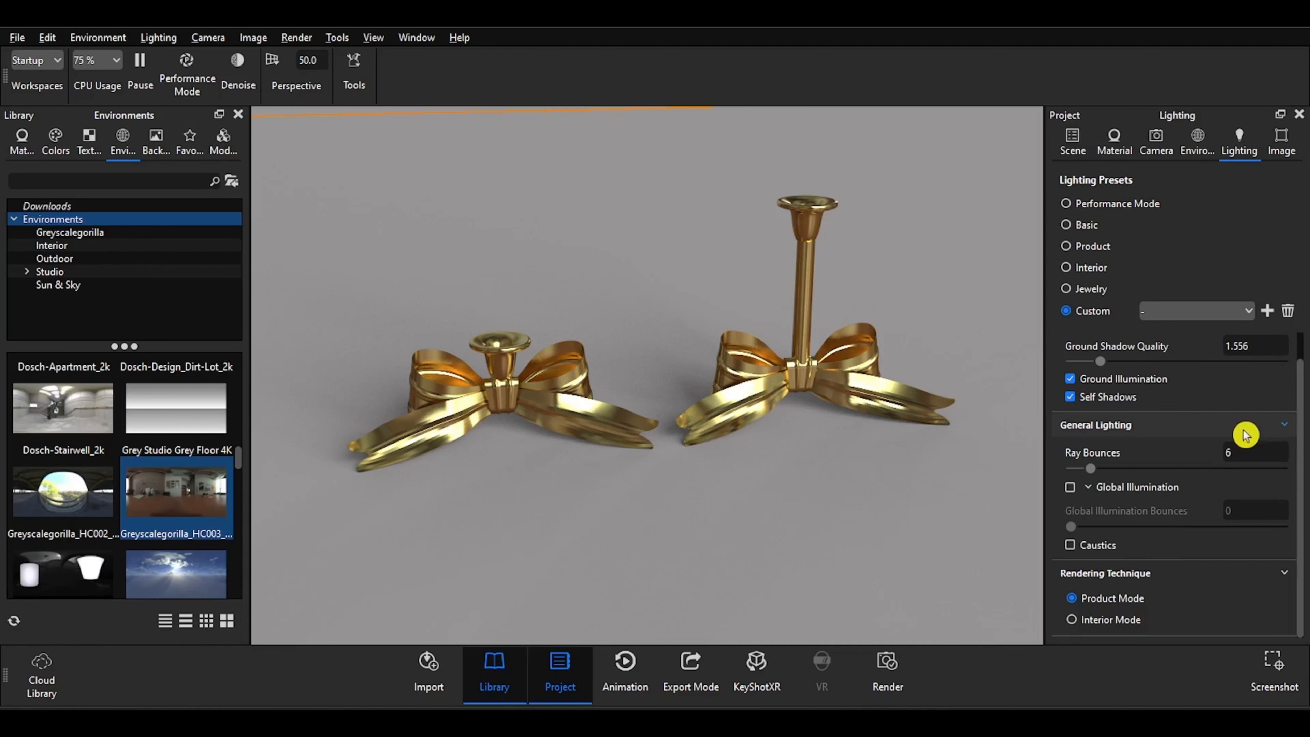
Enable Global Illumination in the general lighting settings.
click(1125, 431)
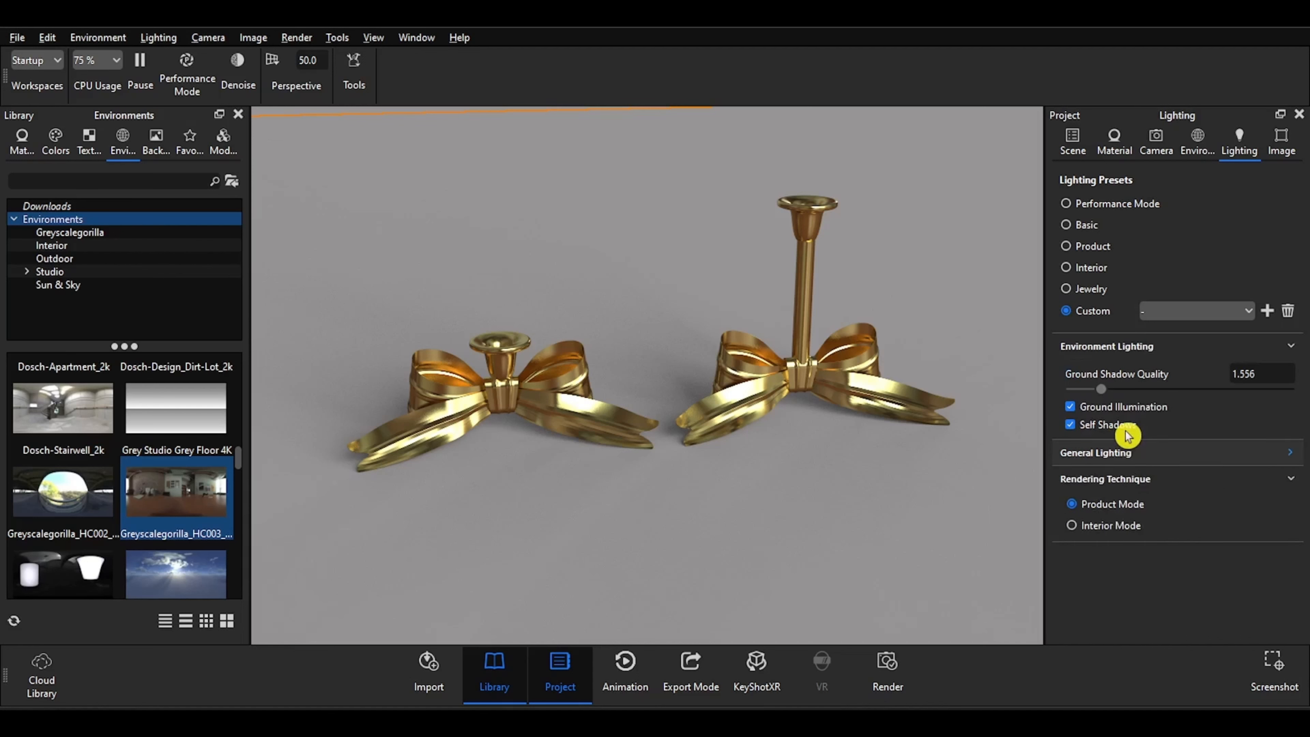
click(1116, 479)
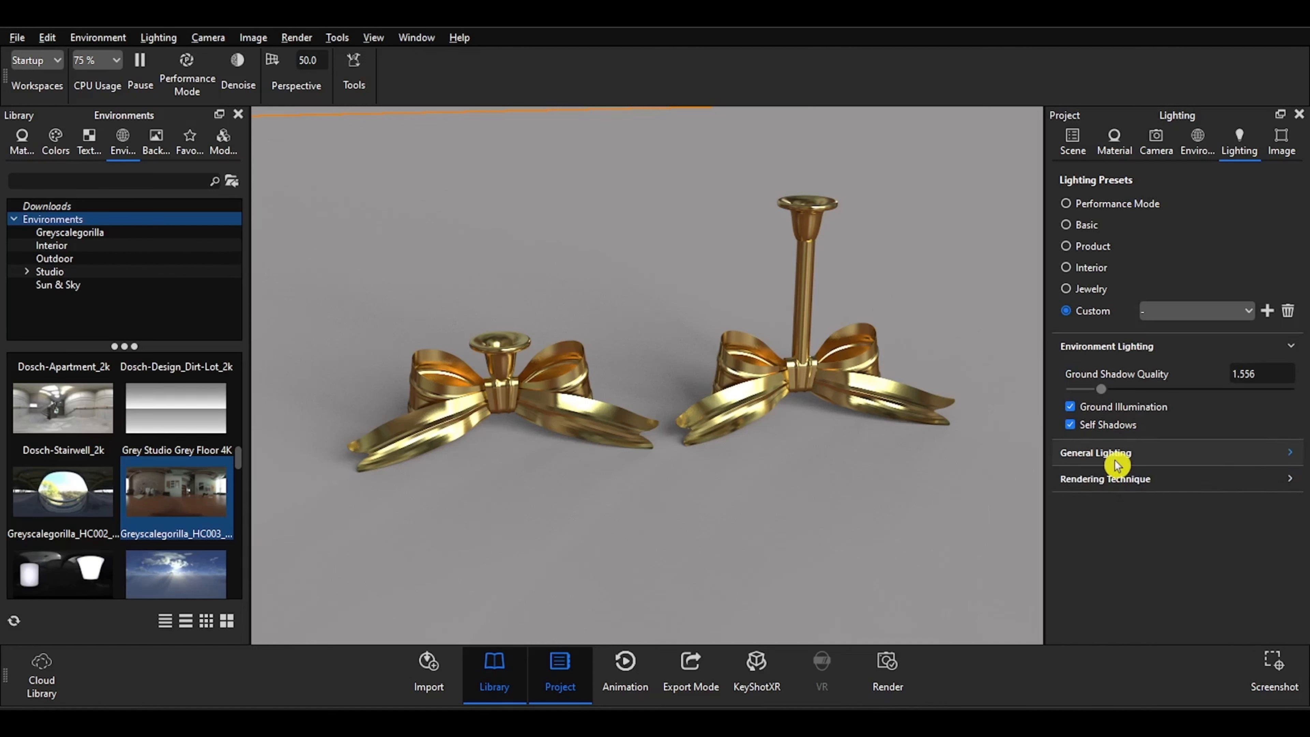
click(1116, 457)
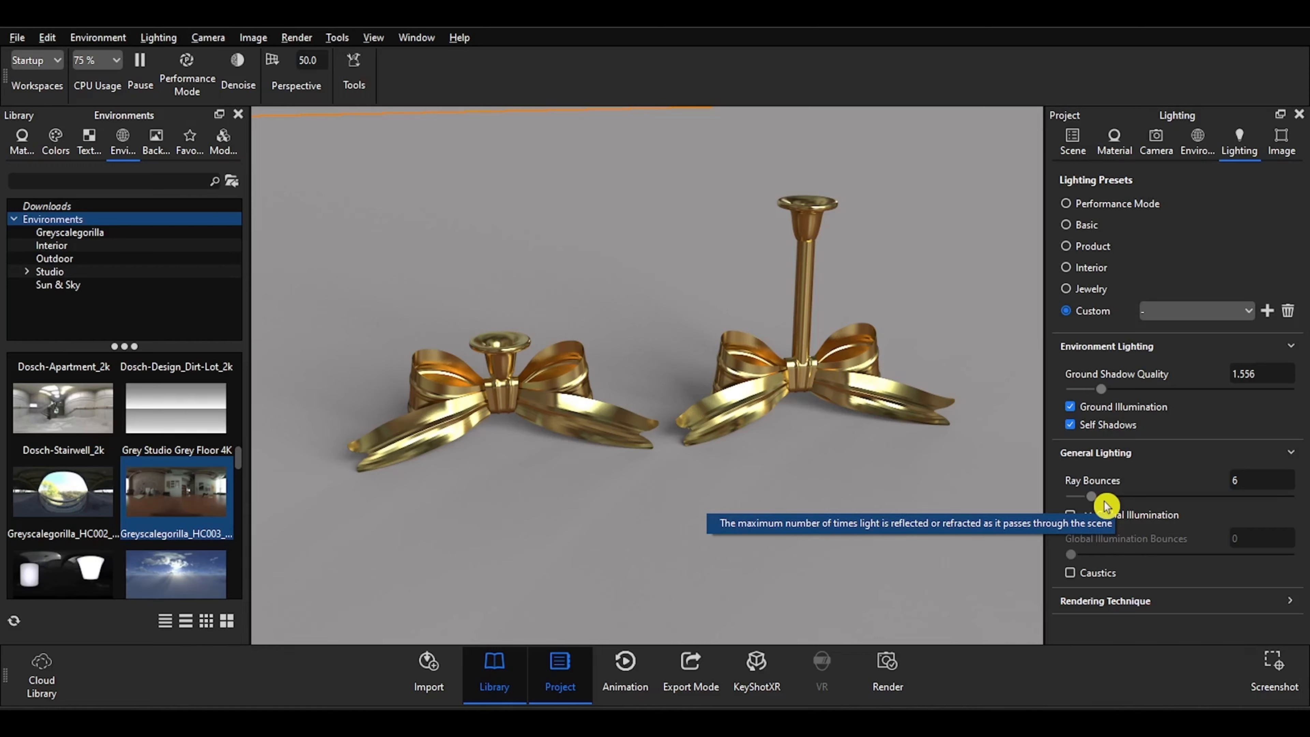
click(1243, 481)
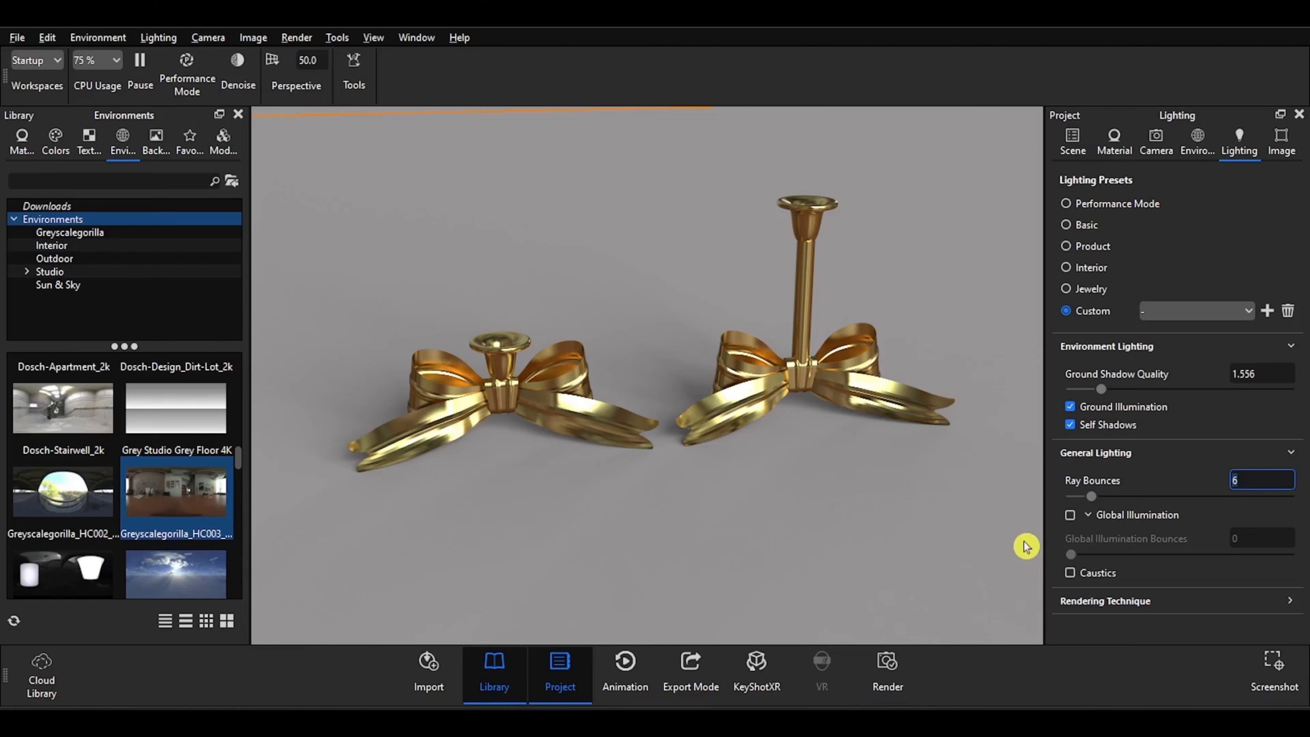
click(1071, 515)
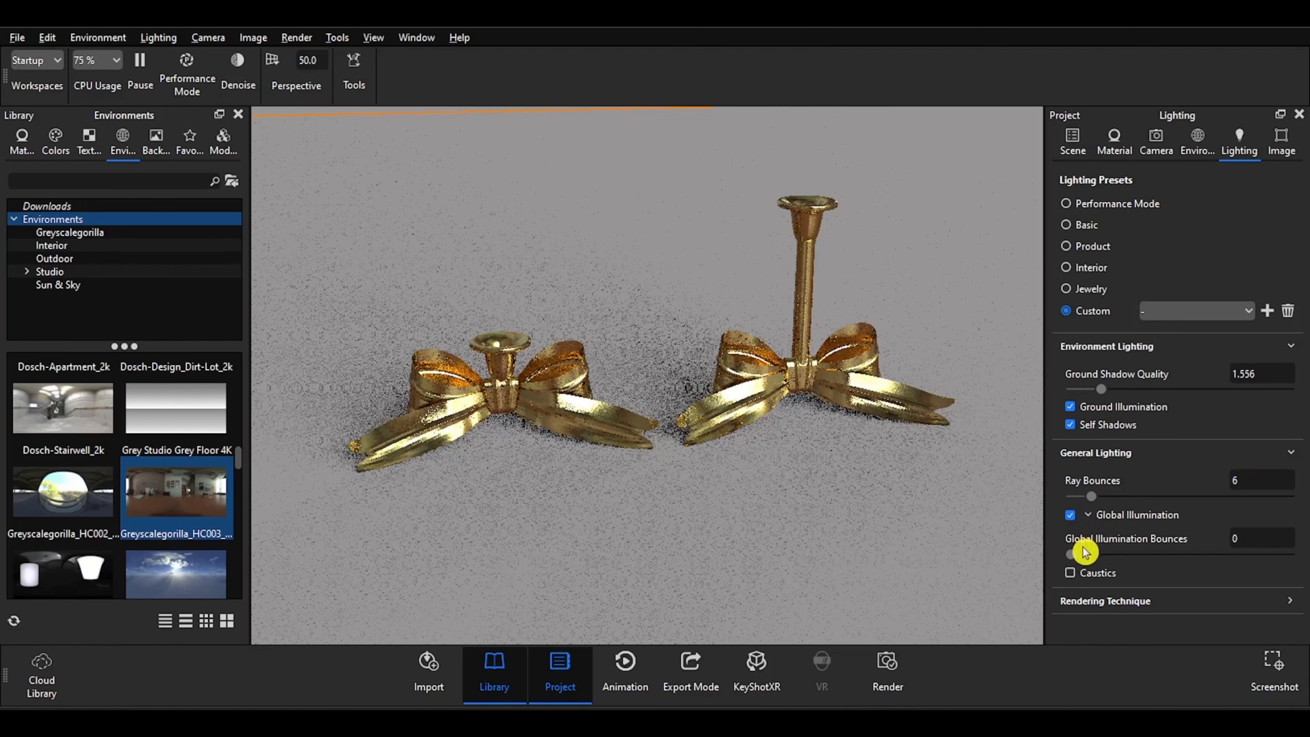